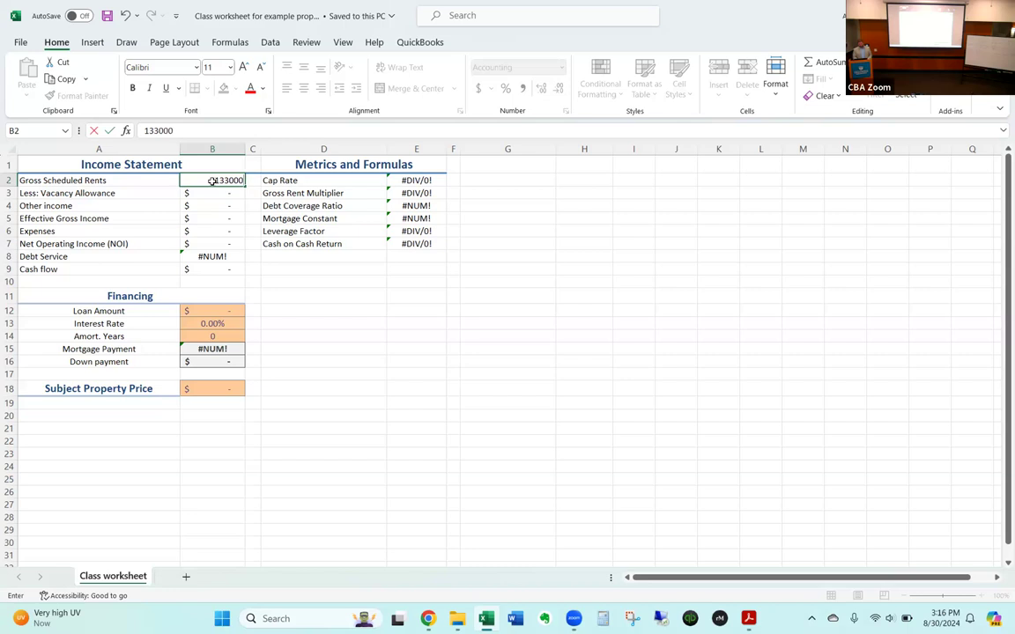
Commit the gross scheduled rents entry of 133000 and set the subject property price to 1500000
key(Down)
key(Down)
key(Down)
key(Down)
key(Down)
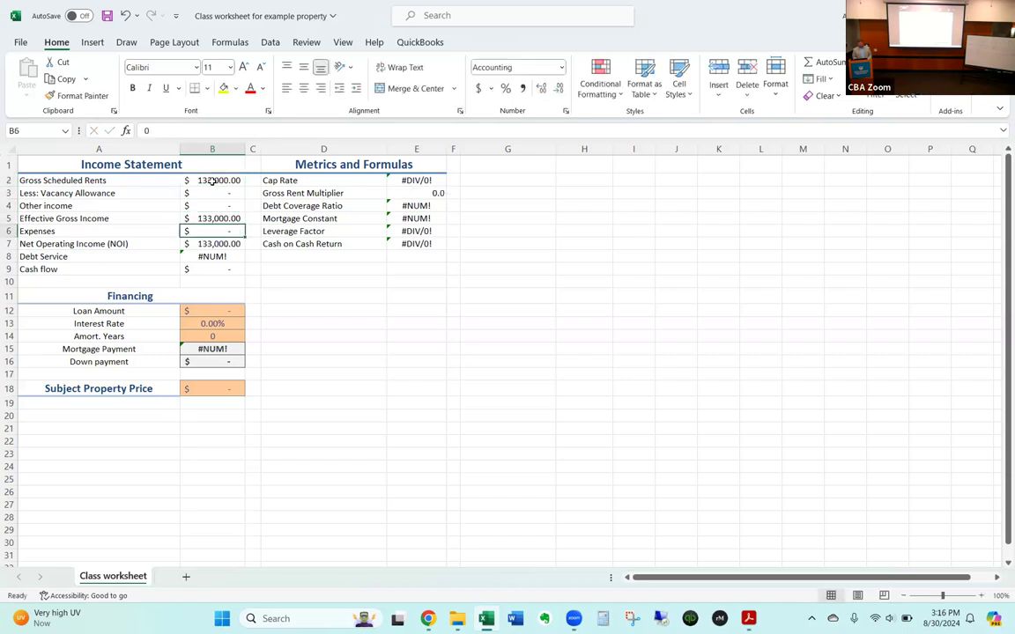
key(Down)
key(Down)
key(Down)
key(Down)
key(Down)
key(Down)
key(Down)
key(Down)
key(Down)
key(Down)
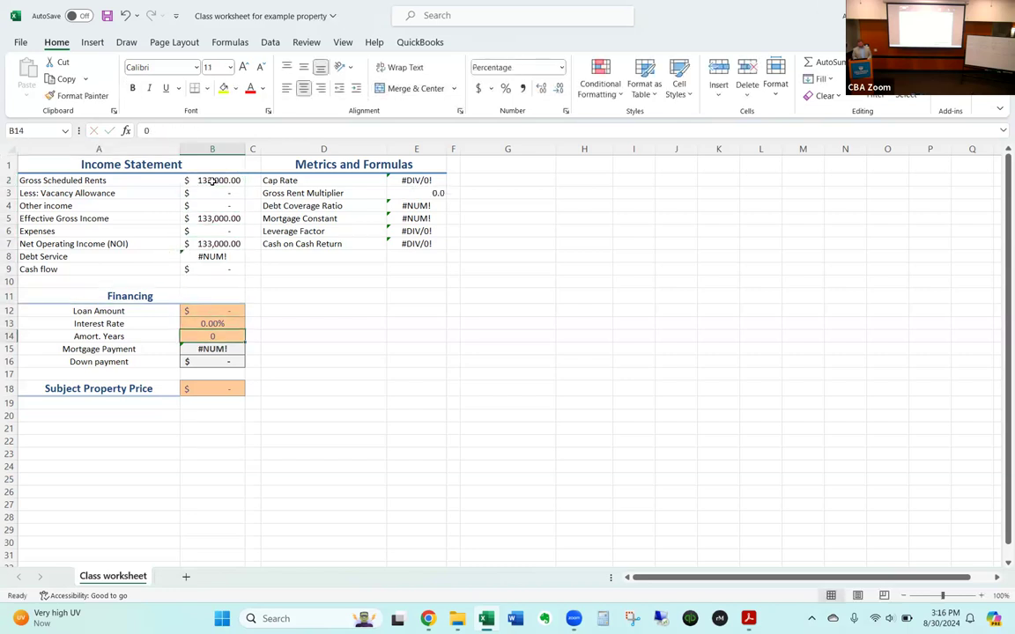
text(1500000)
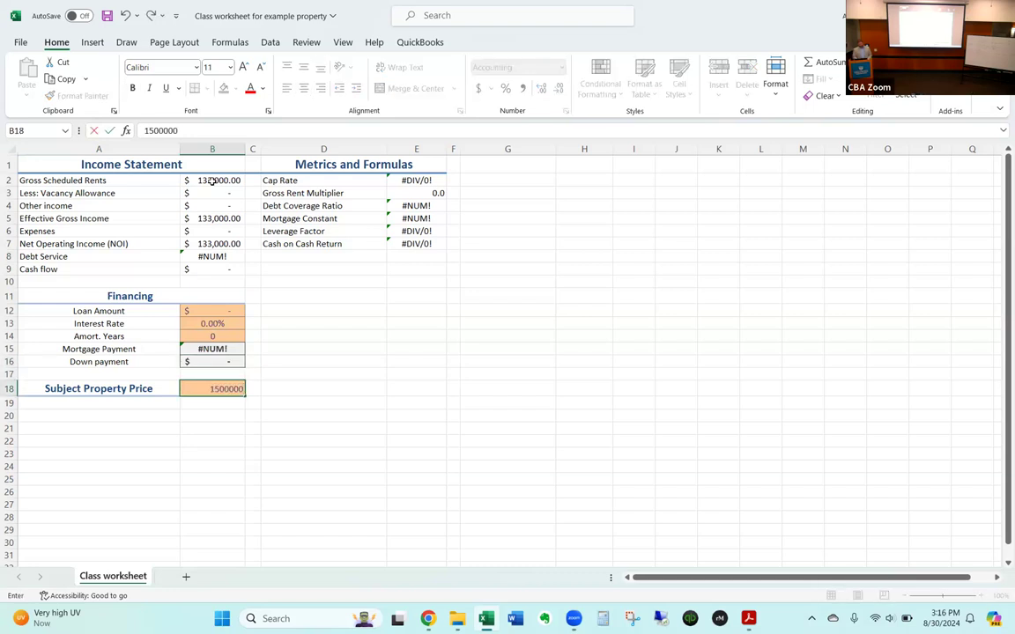
key(Return)
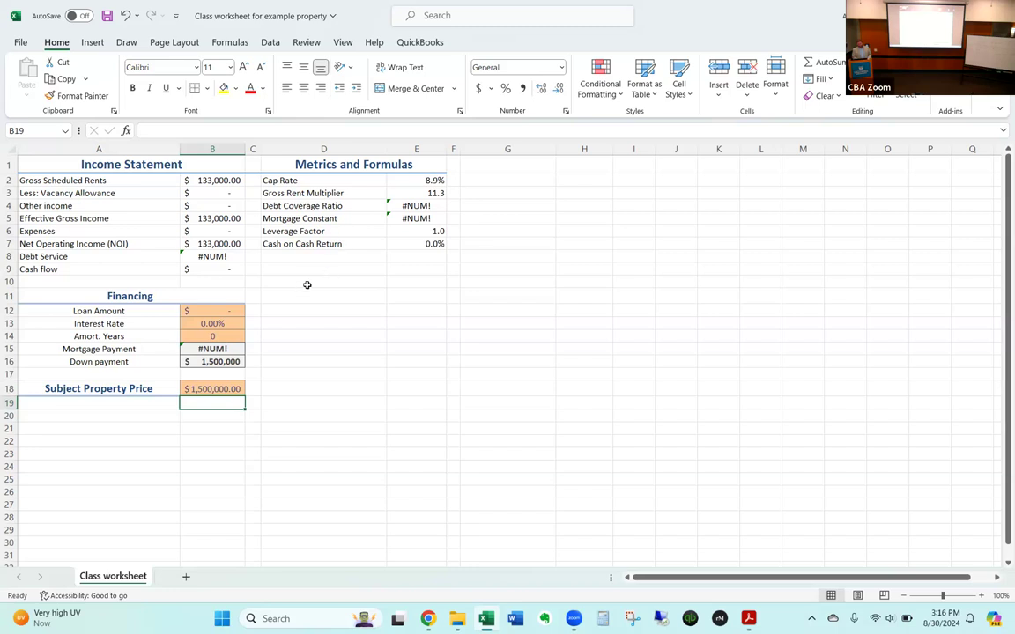
Calculate the vacancy allowance as negative 5% of gross scheduled rents by multiplying -.05 by B2
click(981, 597)
click(981, 596)
click(982, 596)
click(982, 596)
click(982, 597)
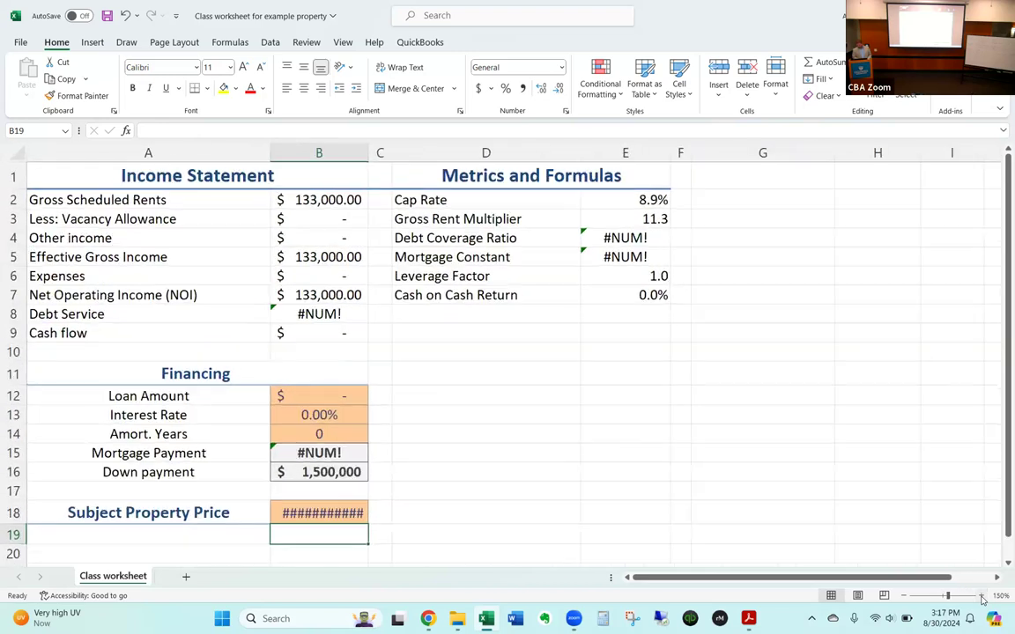
click(981, 597)
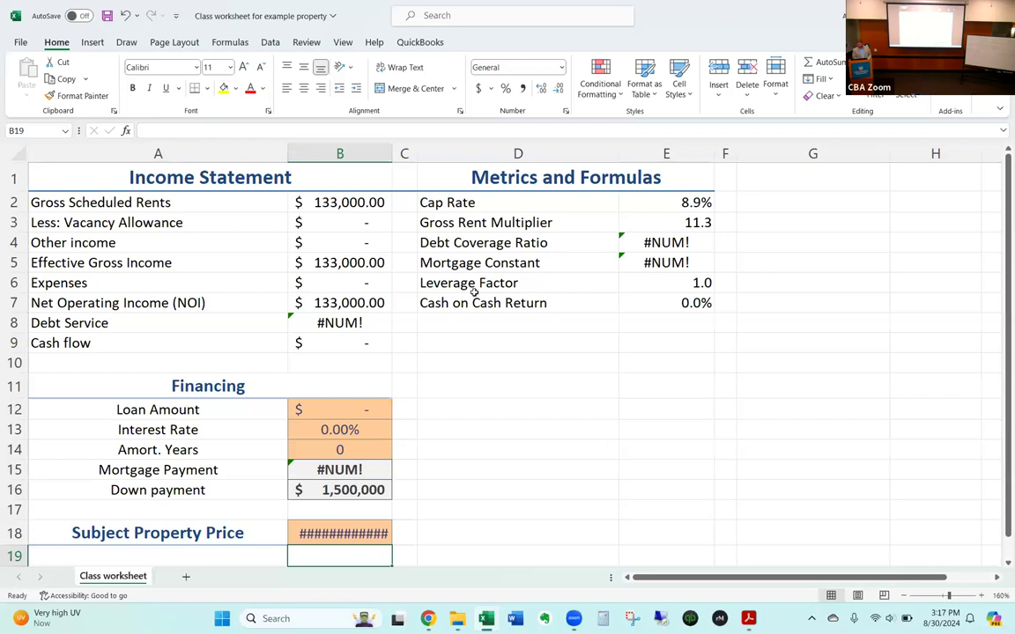
click(343, 41)
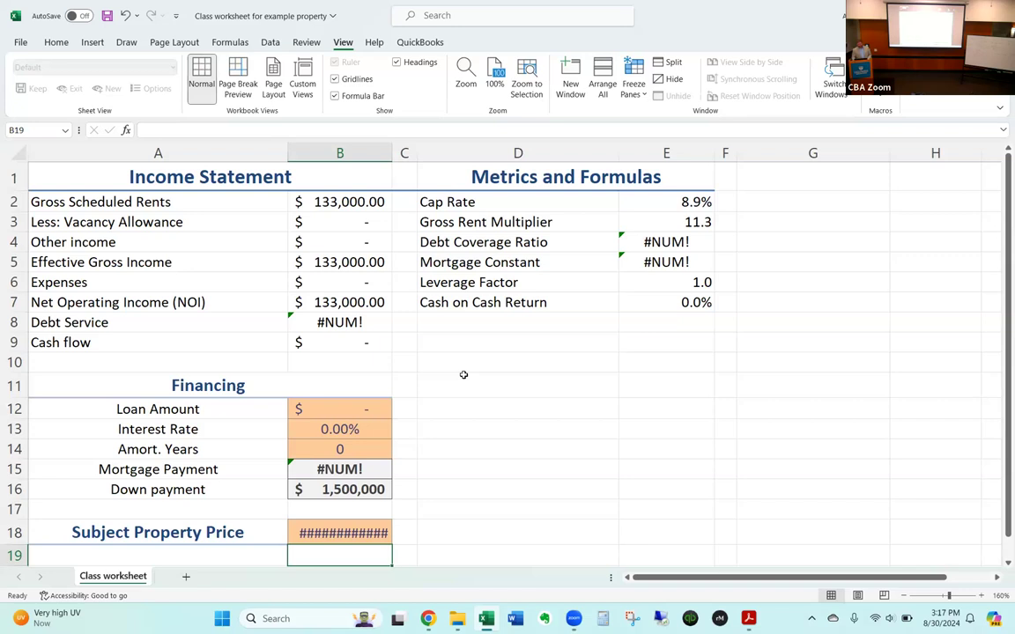
click(365, 222)
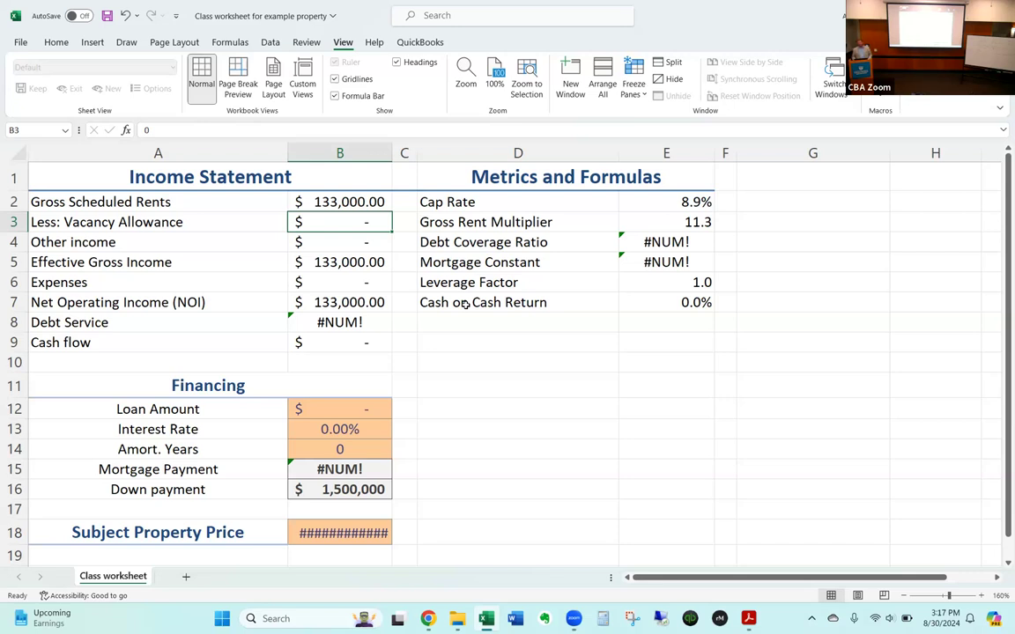
text(-.)
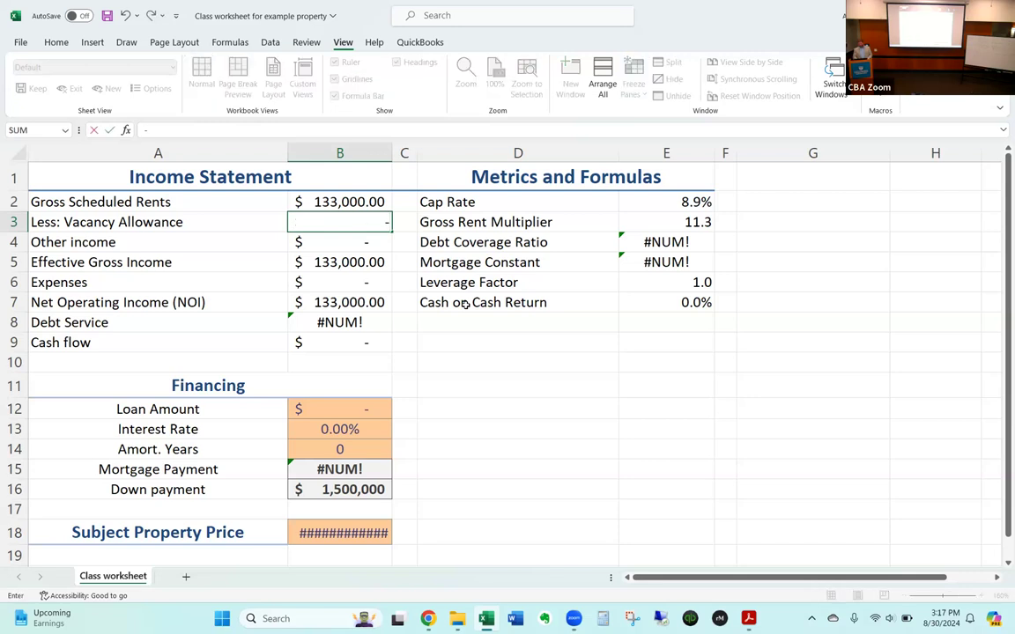
text(05*)
click(352, 202)
key(Return)
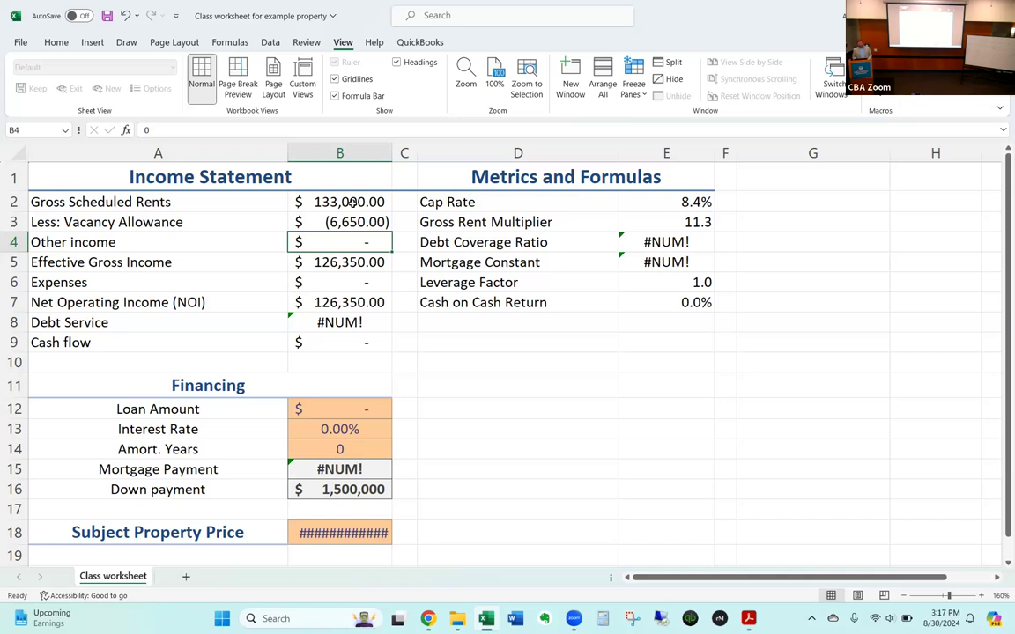
Calculate the expenses as negative 35% of effective gross income with the formula =-0.35*B5
key(Down)
key(Down)
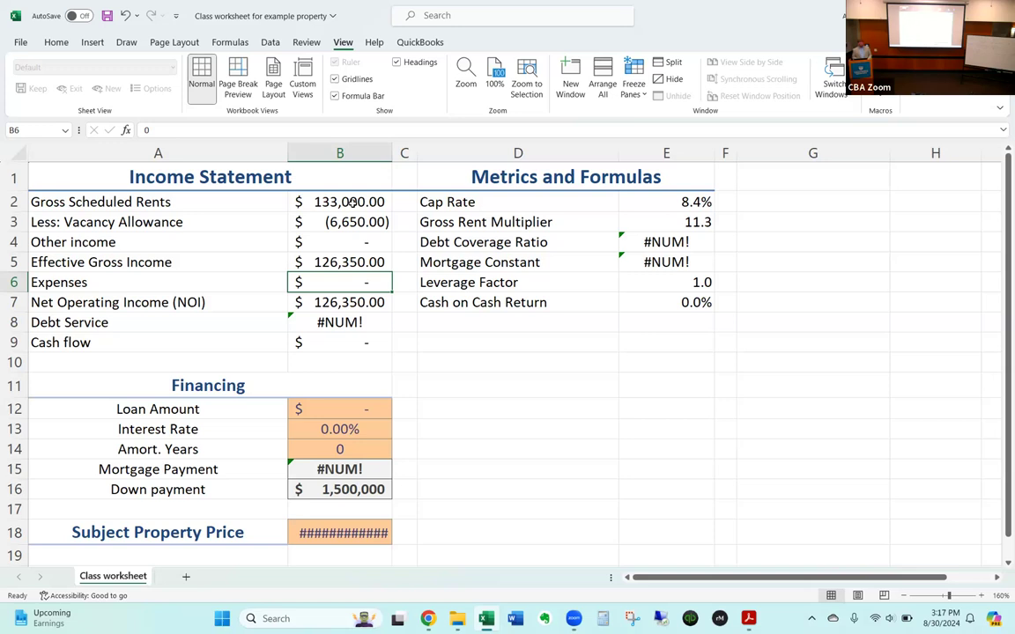
text(=.35*)
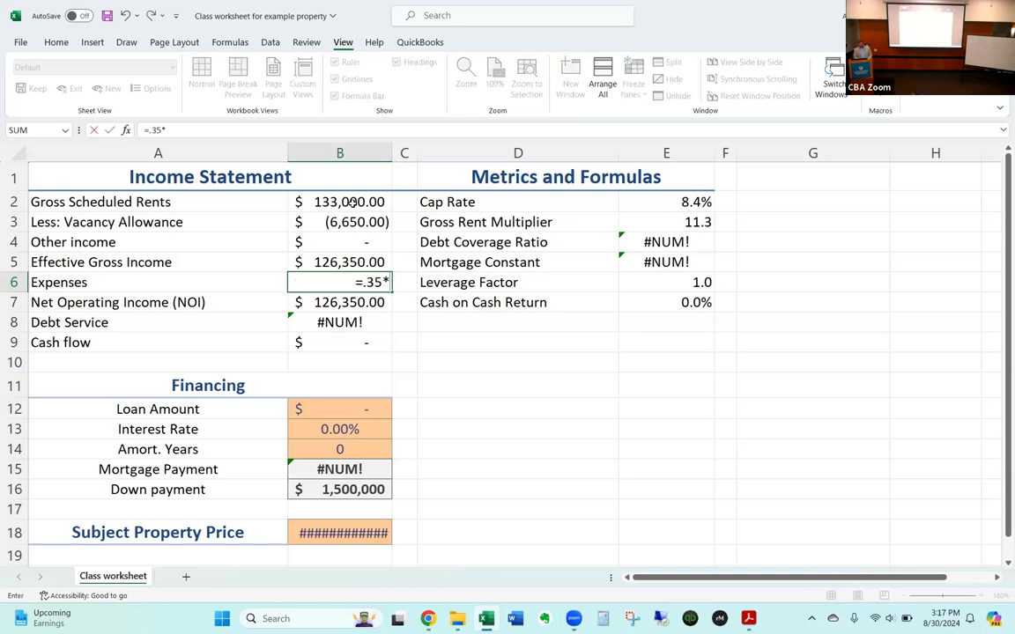
click(344, 262)
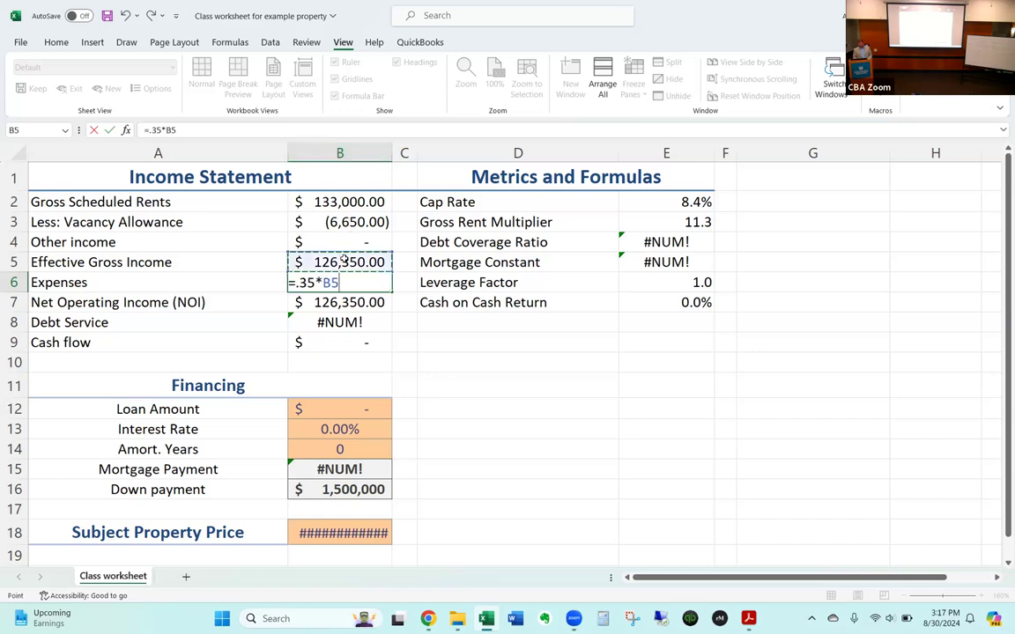
key(Return)
key(Up)
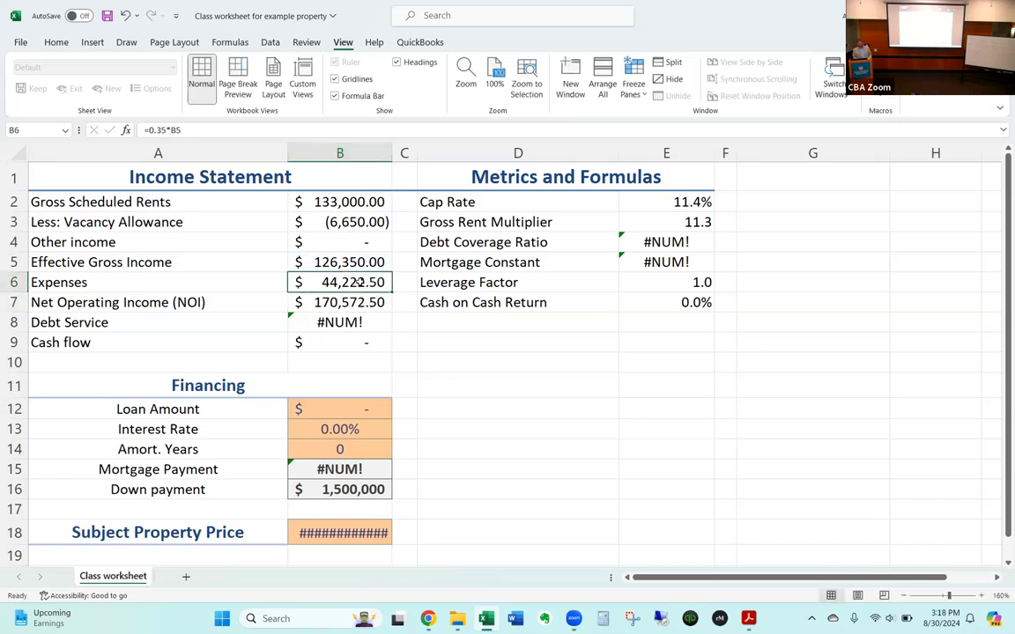
click(150, 131)
text(-)
key(Return)
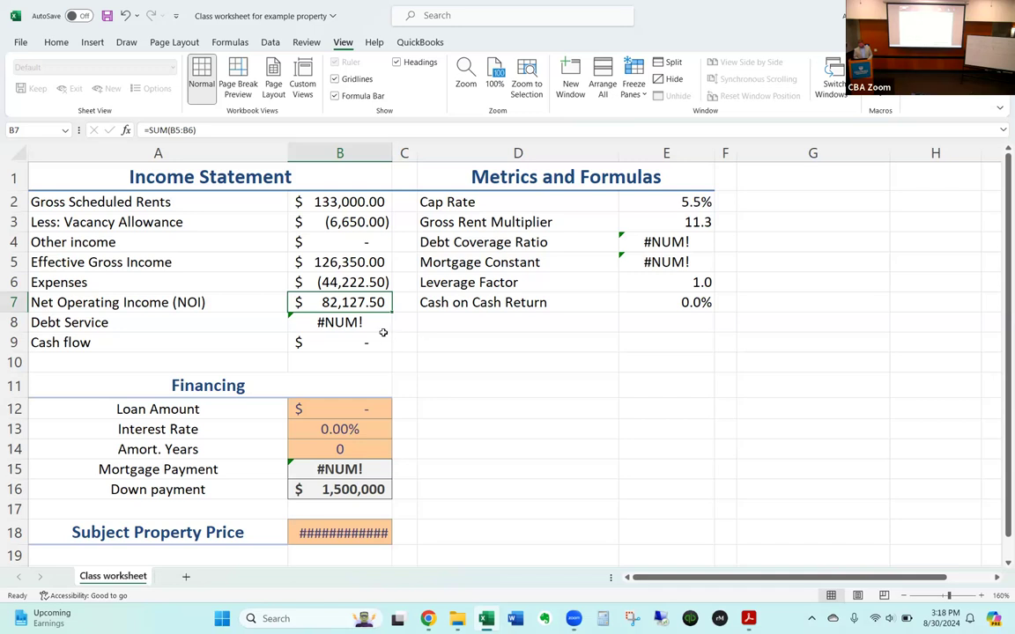
Calculate the loan amount as 80% of the subject property price with the formula =.8*B18
scroll(401, 334, down, 1)
scroll(401, 333, up, 1)
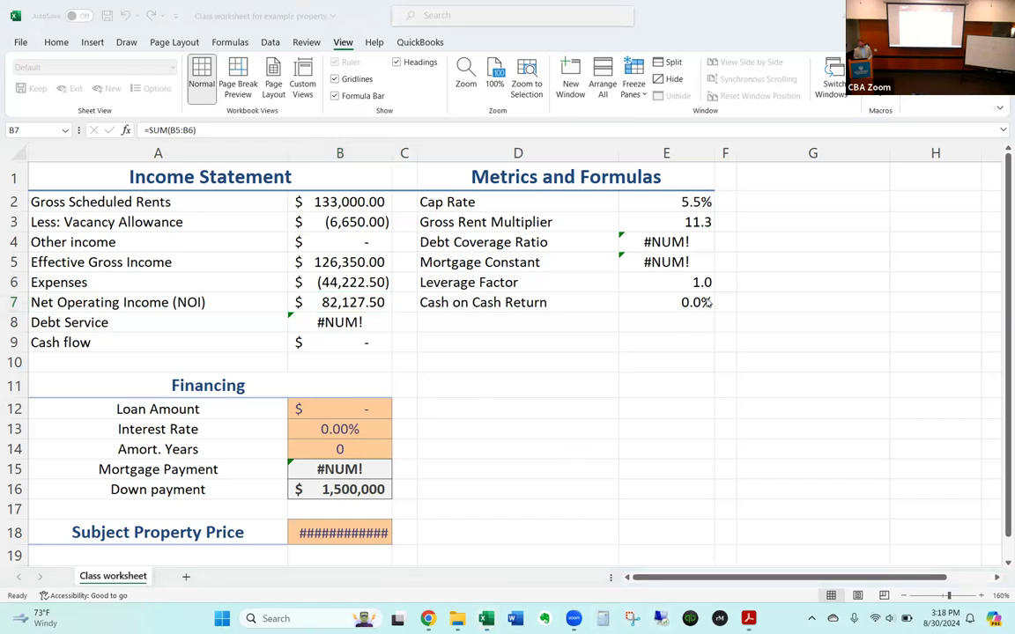
click(374, 415)
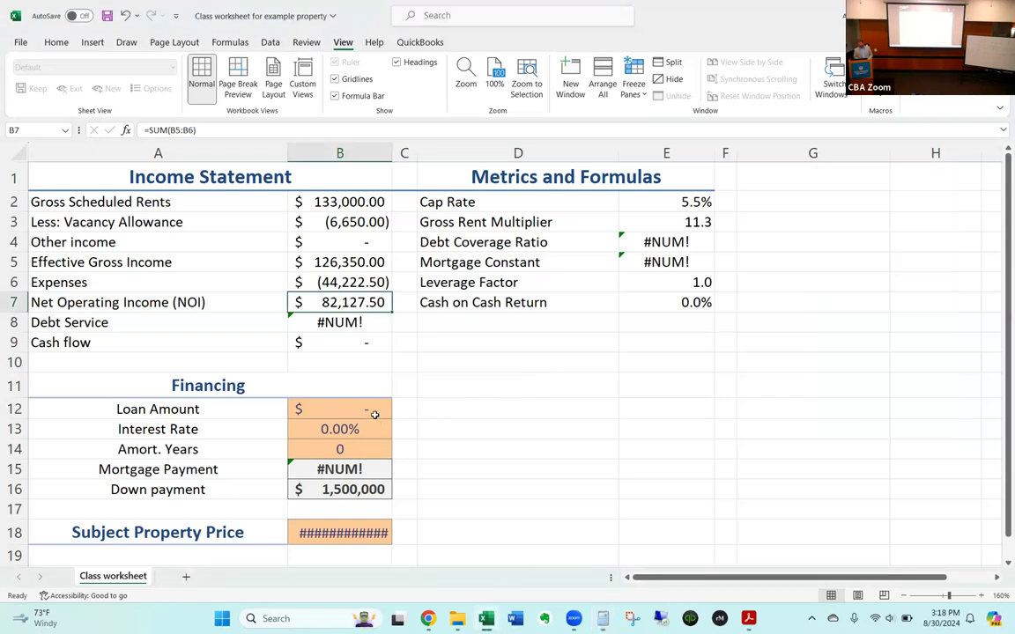
text(=.8*)
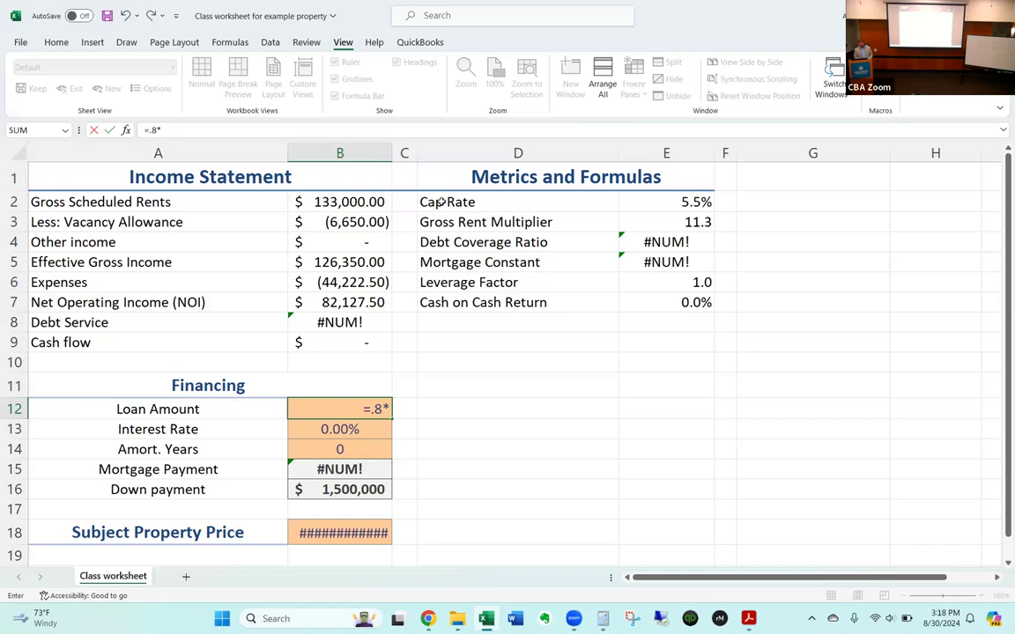
click(331, 535)
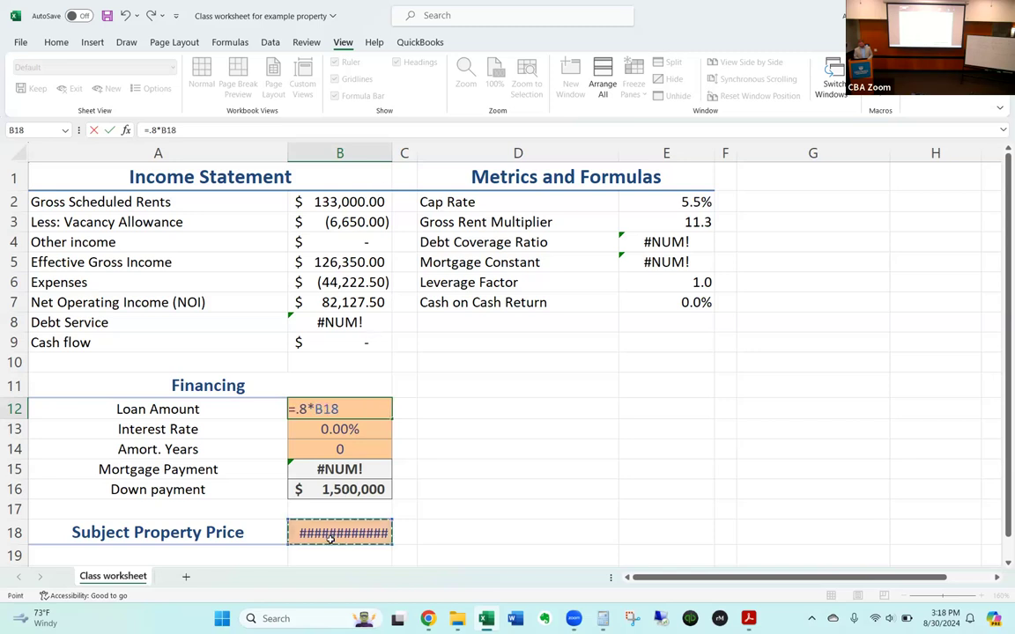
key(Return)
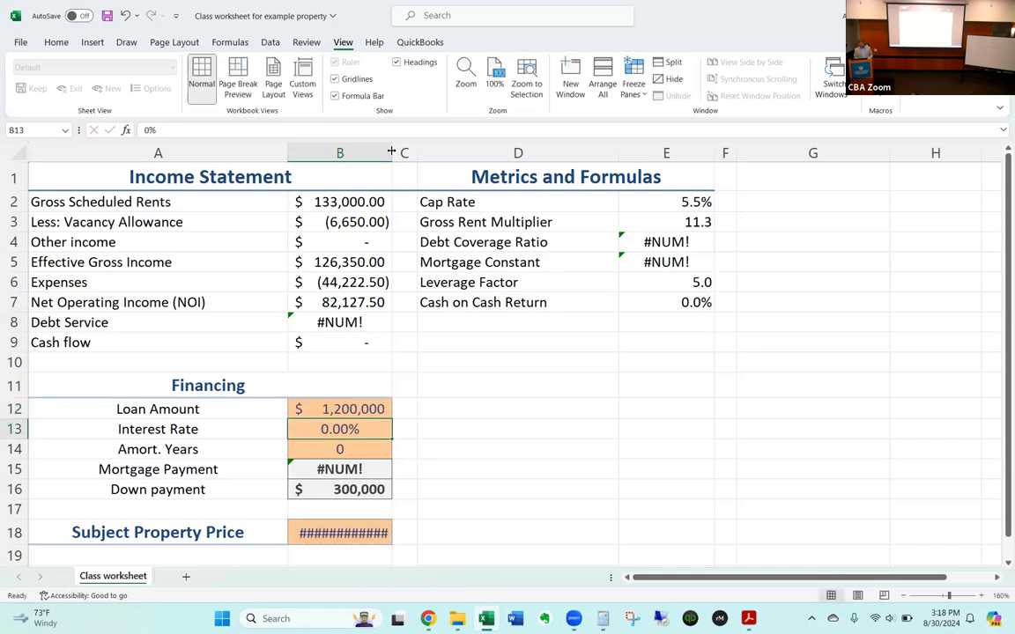
Widen column B slightly so the subject property price fits, and show that price without decimal places
click(354, 527)
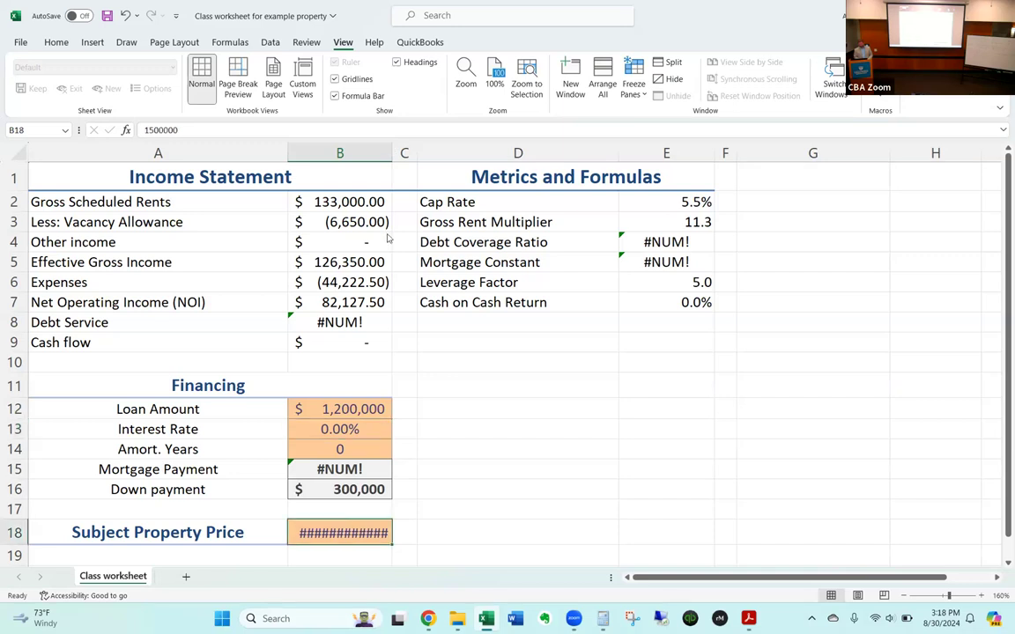
drag(388, 157, 392, 156)
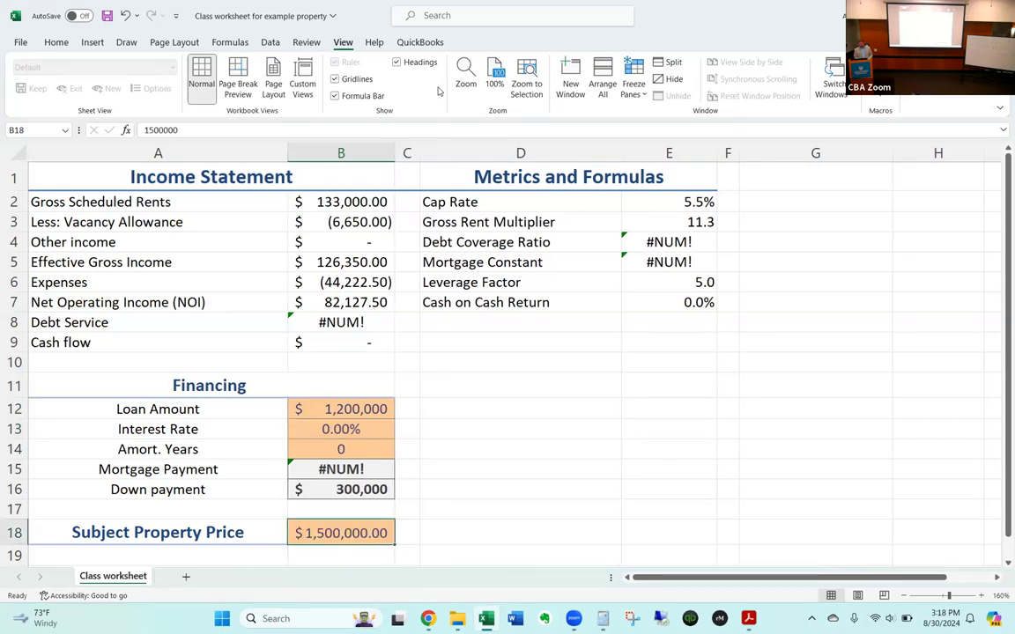
click(54, 43)
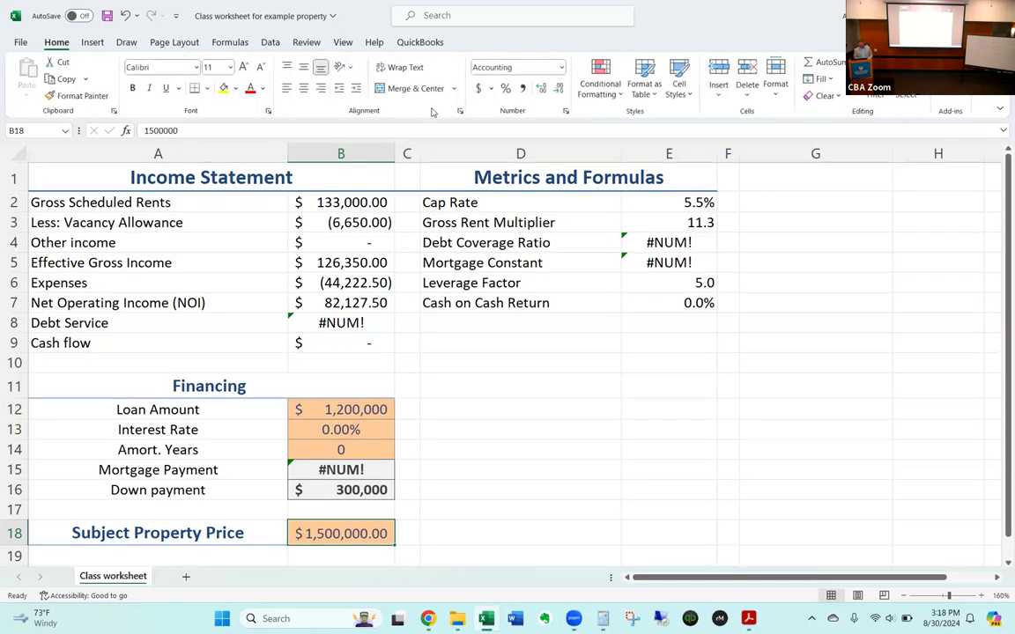
click(558, 92)
click(557, 92)
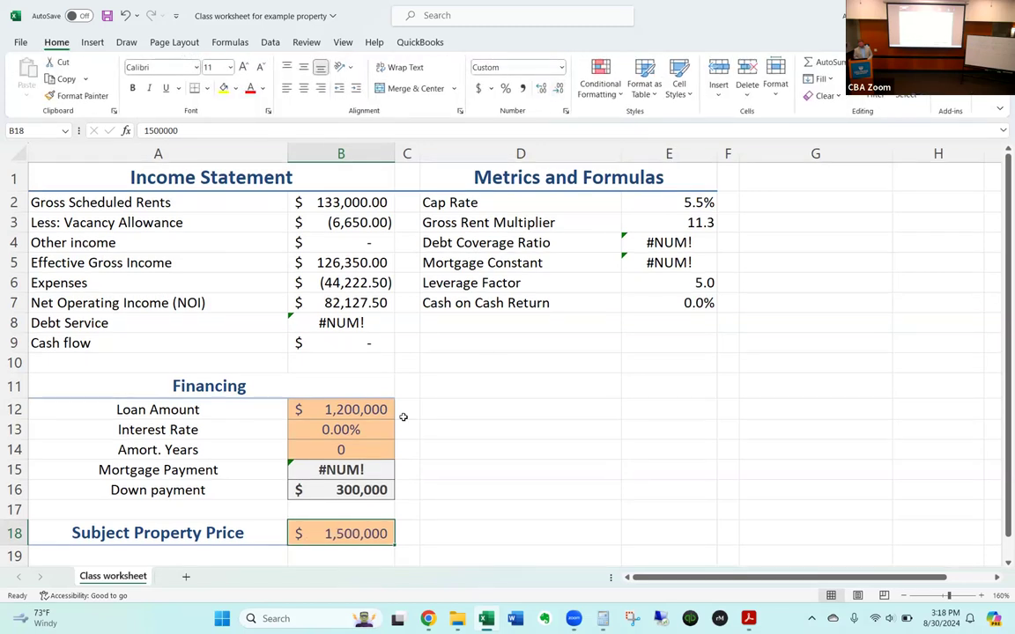
Set the loan's interest rate to 7% and its amortization period to 30 years
click(369, 408)
click(385, 431)
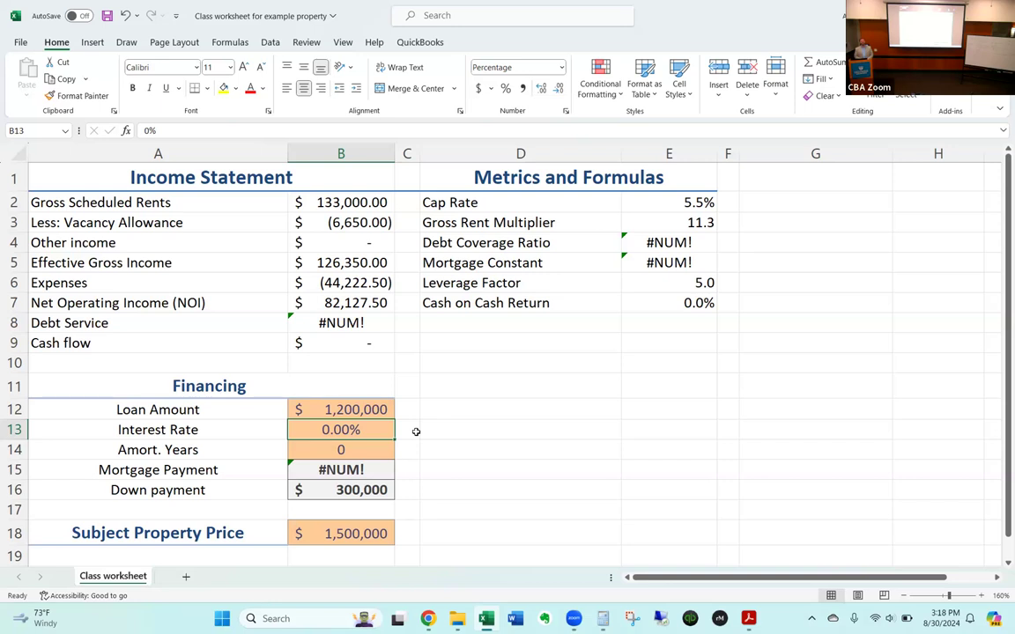
text(7)
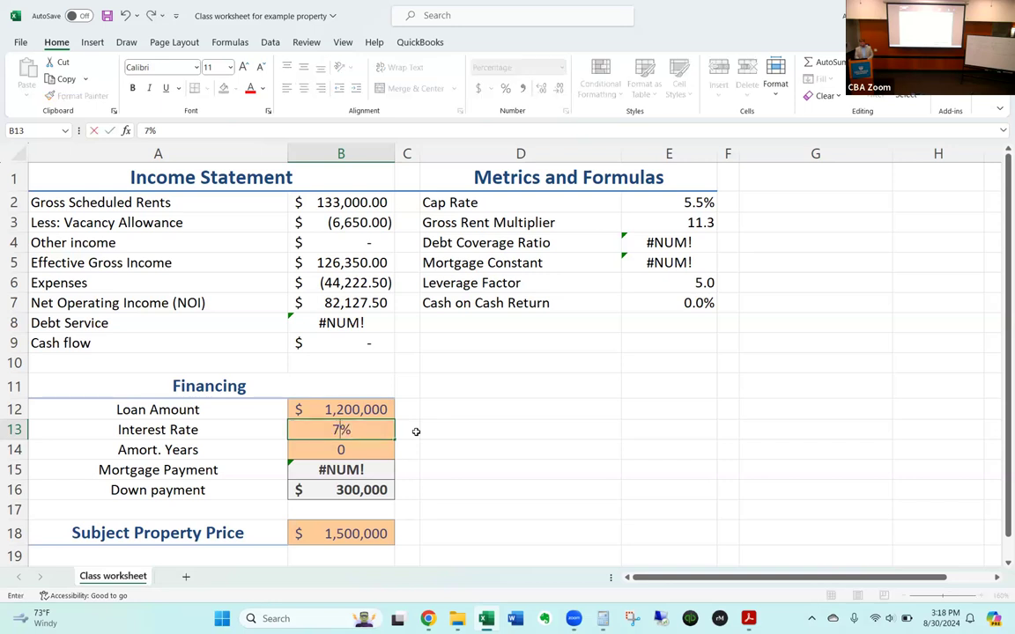
key(Return)
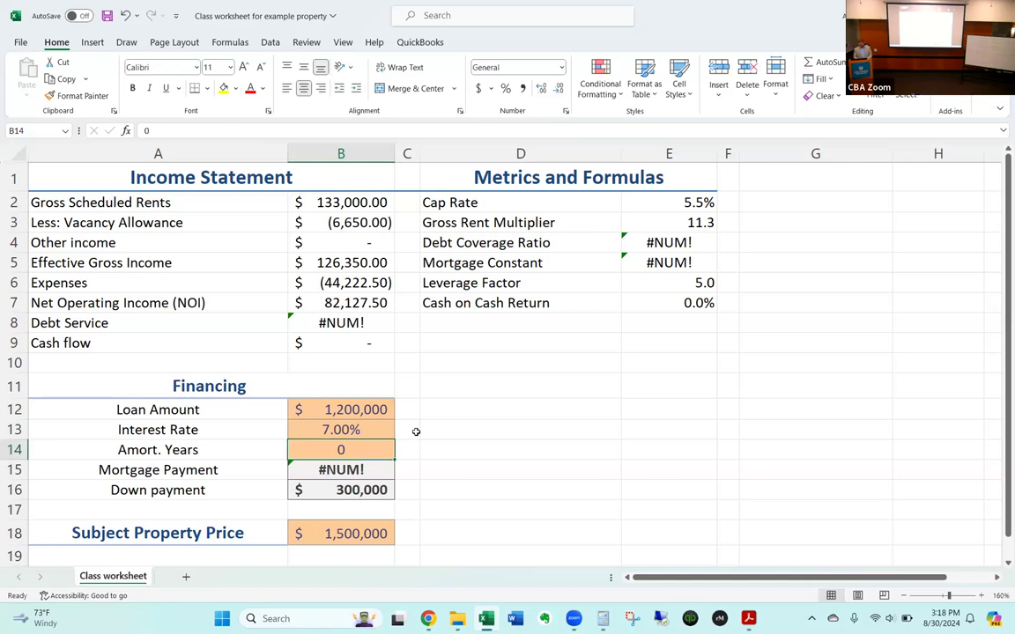
text(30)
key(Return)
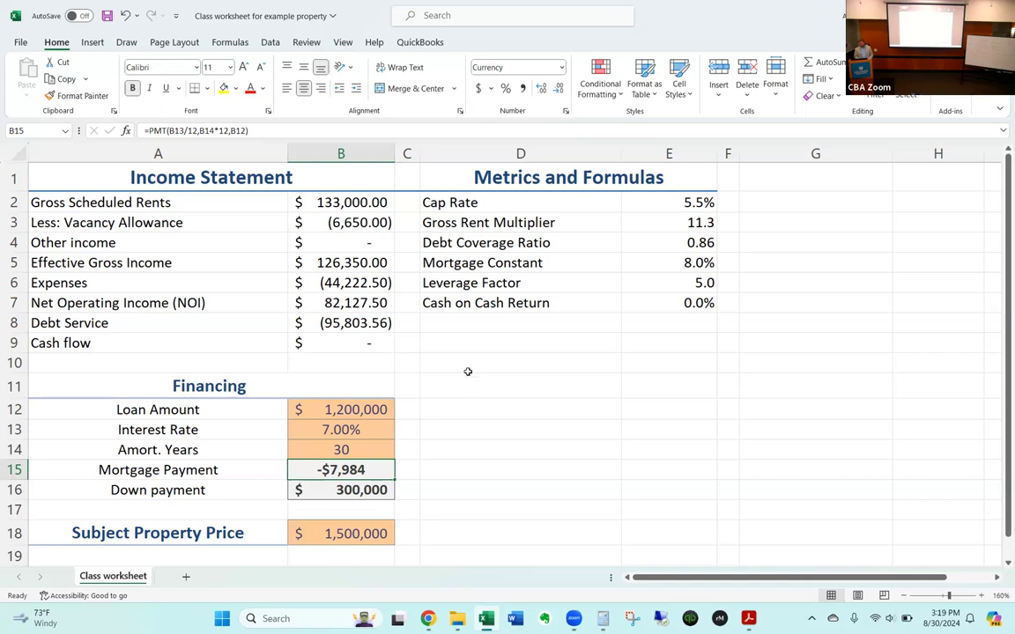
Switch the cash flow cell B9 to the General number format and back to Accounting
click(382, 344)
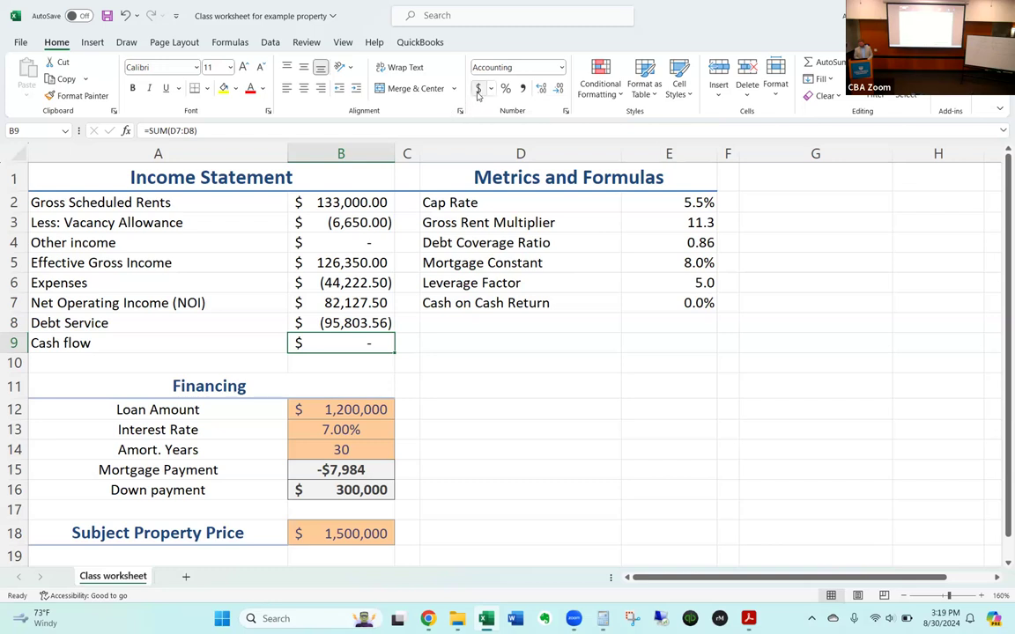
click(562, 67)
click(516, 88)
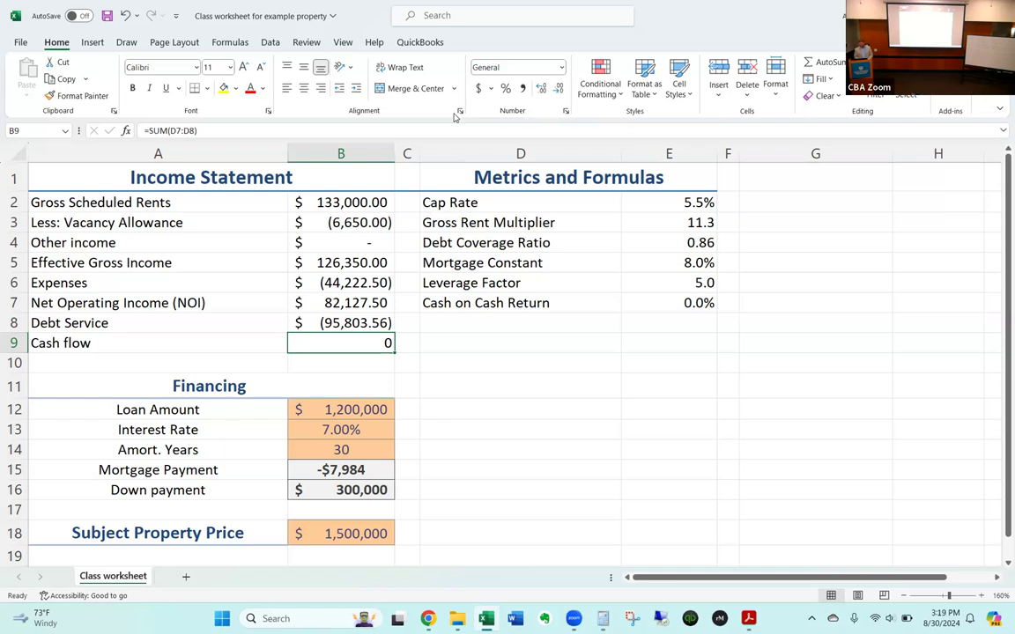
click(478, 88)
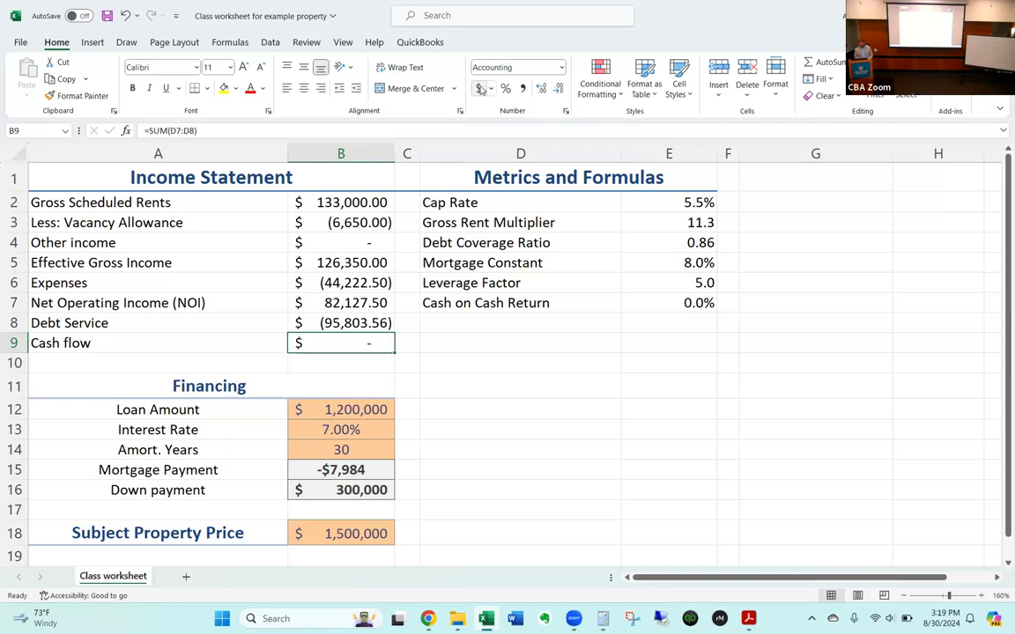
Replace the cash flow formula in B9 with net operating income minus debt service, =B7-B8
text(=)
click(347, 303)
text(-)
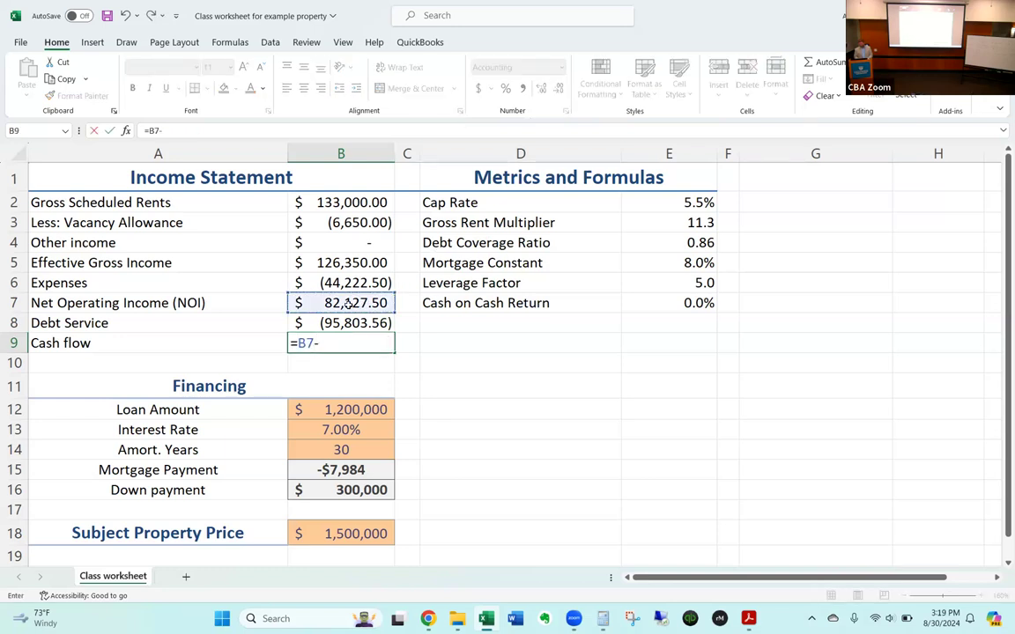
click(353, 324)
key(Return)
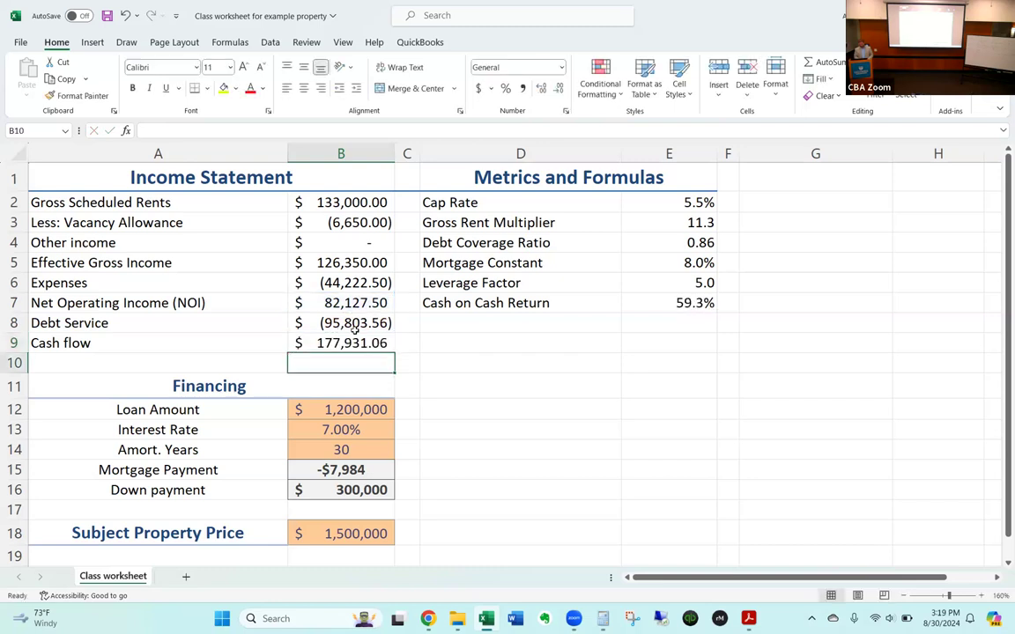
Replace the cash flow formula in B9 with the sum of net operating income and debt service, =SUM(B7:B8)
key(Up)
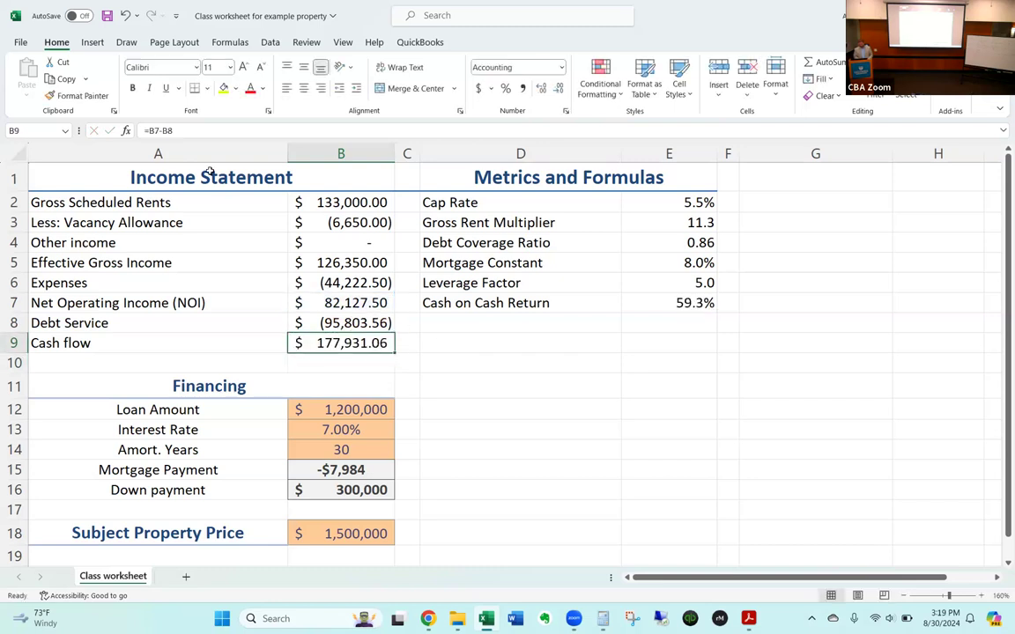
click(163, 131)
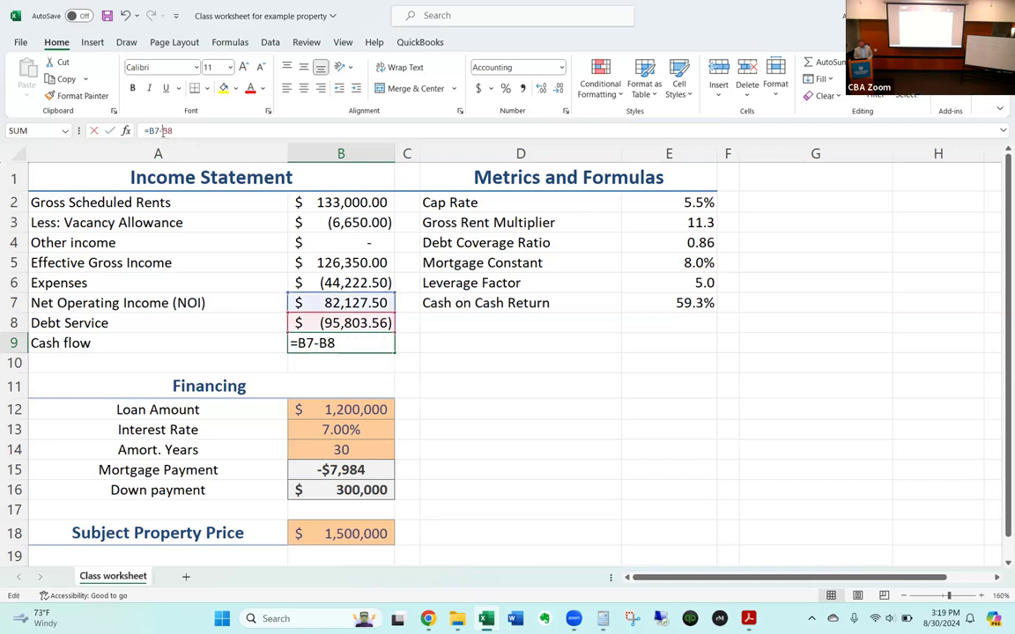
key(BackSpace)
key(BackSpace)
key(BackSpace)
key(BackSpace)
key(BackSpace)
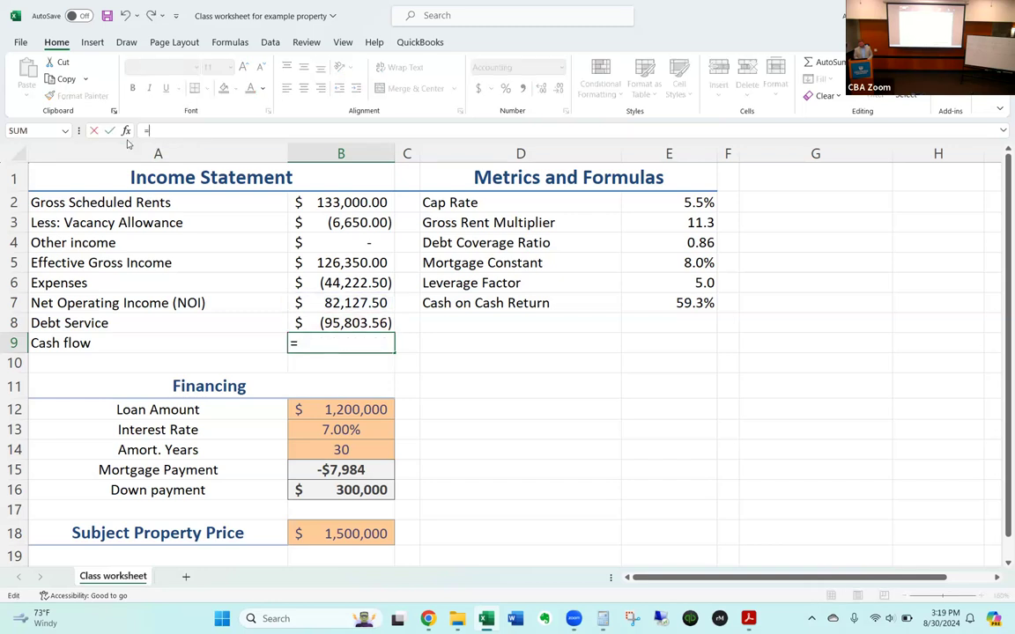
click(27, 131)
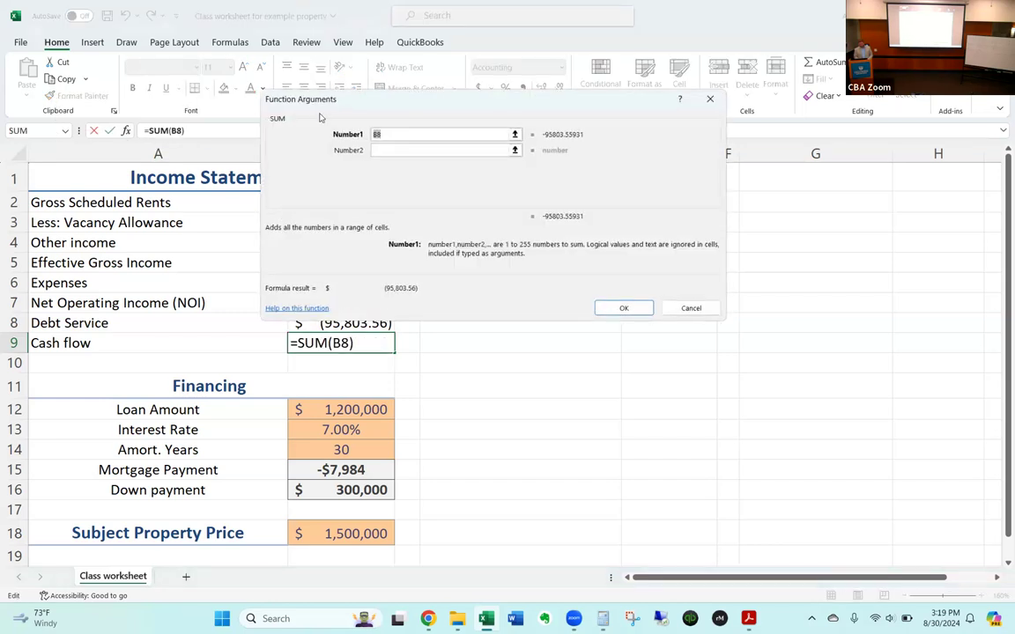
drag(366, 303, 362, 319)
key(Return)
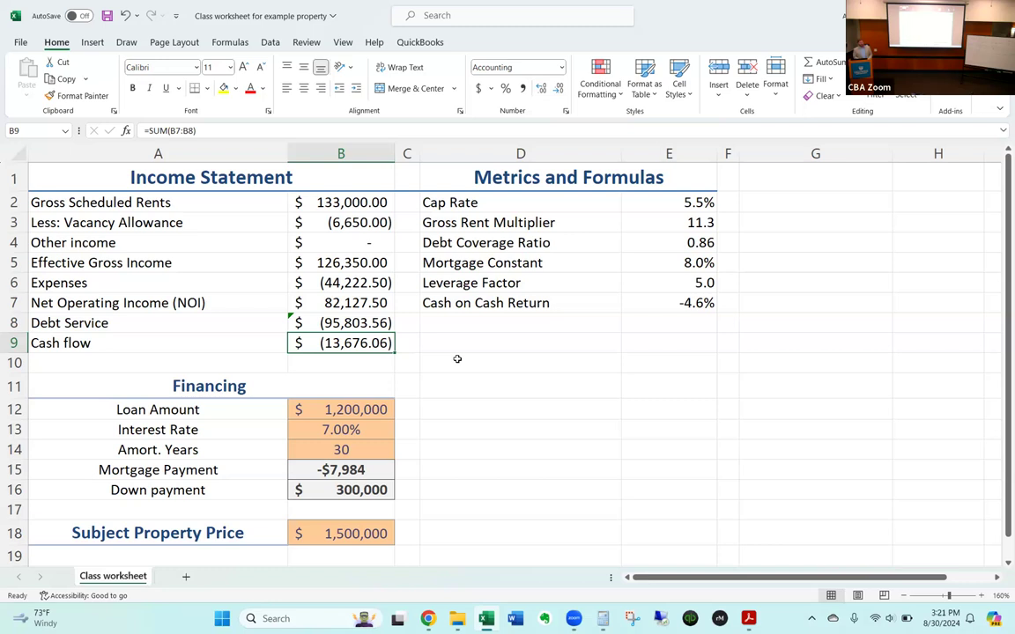
Set the loan's interest rate in the Financing section to 6%
click(362, 408)
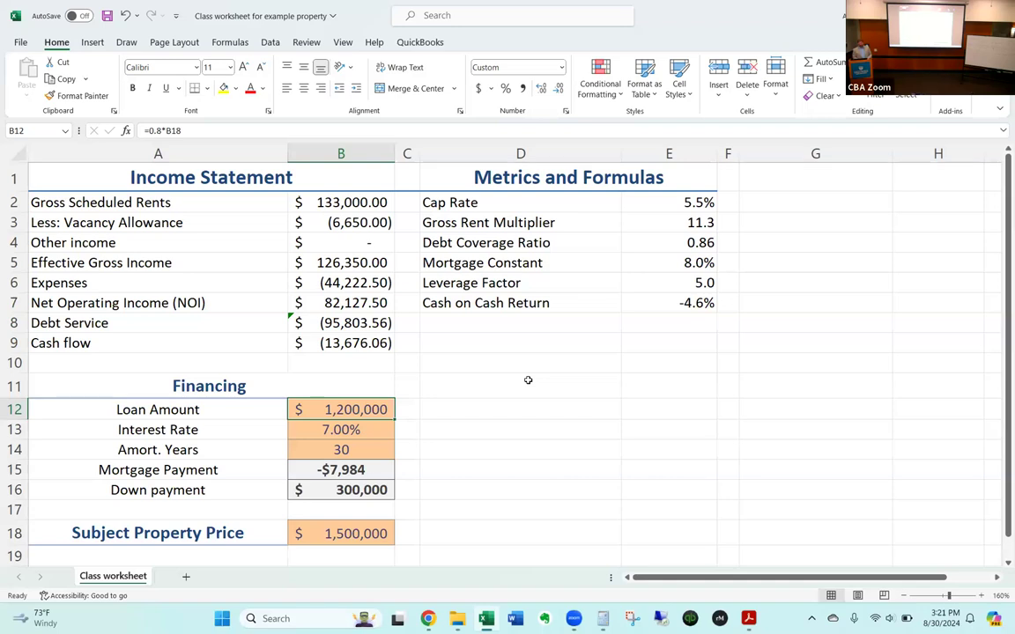
click(367, 431)
text(6)
key(Return)
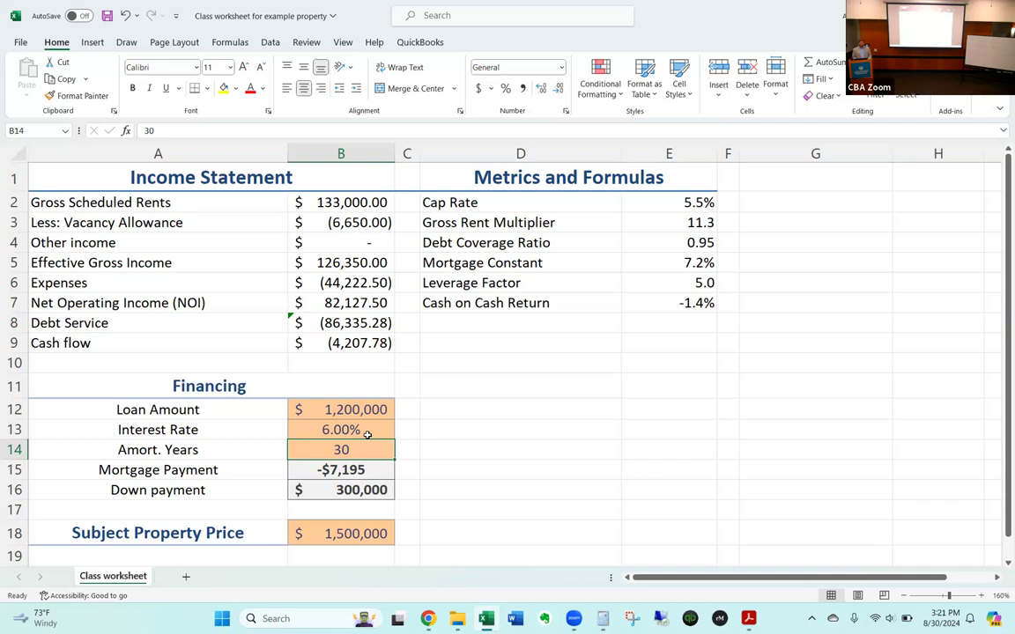
Replace the loan amount formula in B12 with a fixed loan of $1,000,000
click(372, 411)
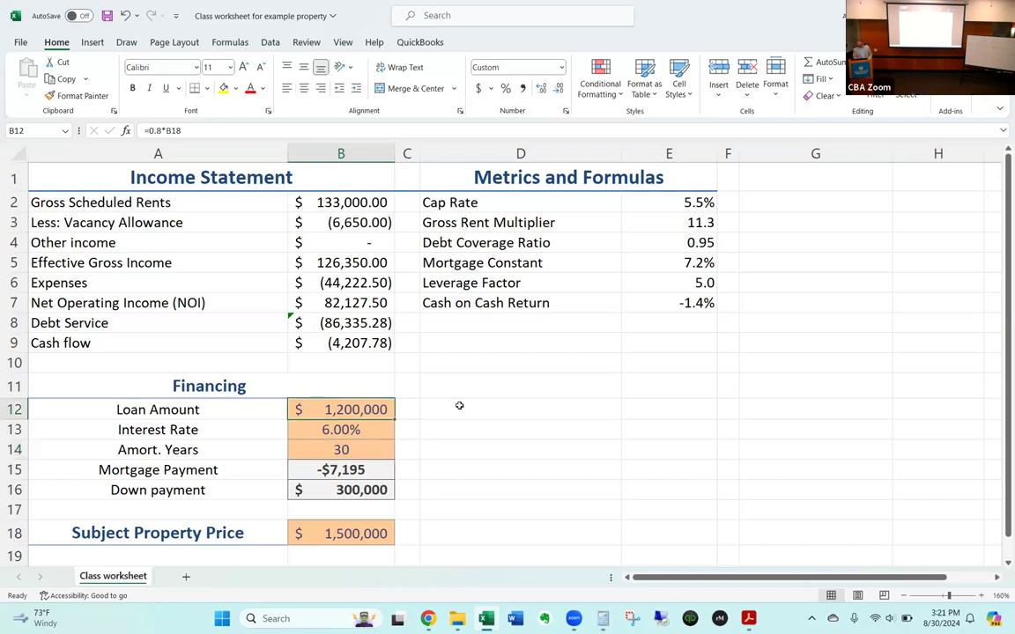
text(1,000,00)
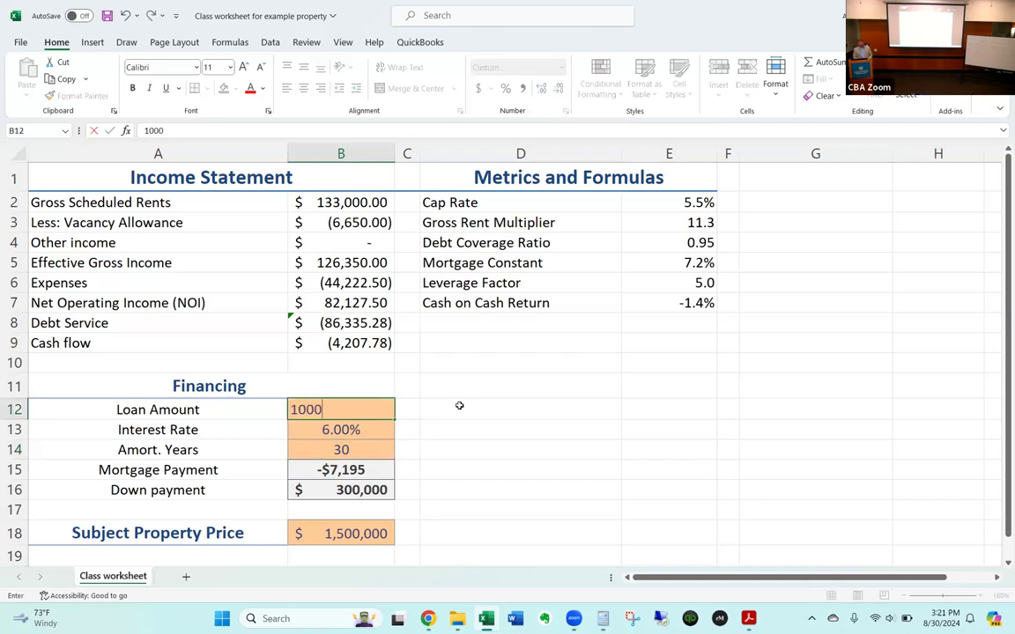
text(0)
key(Return)
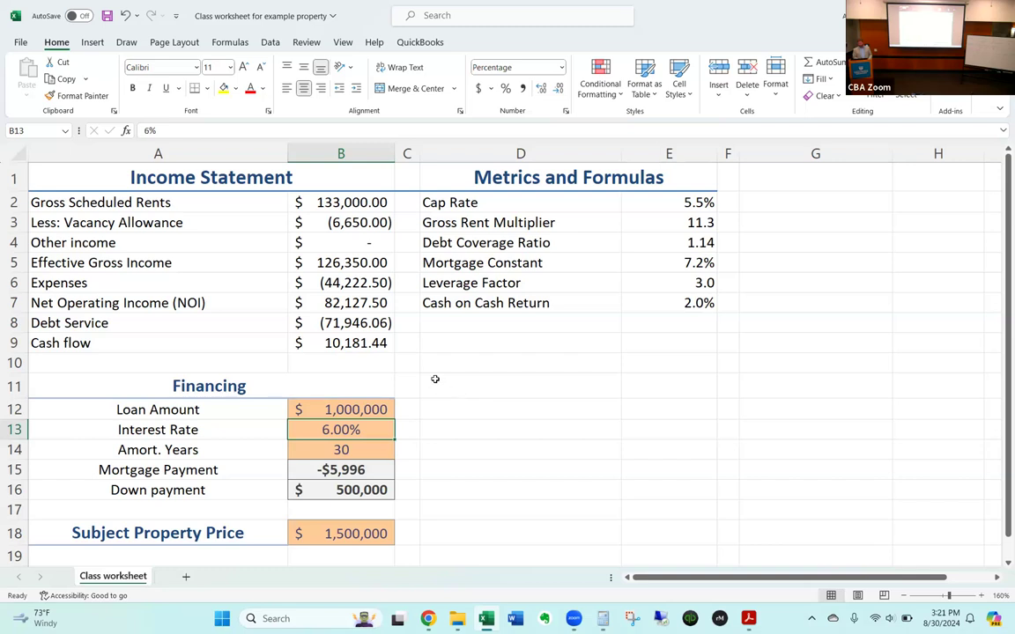
Set the subject property price to $1,450,000 and the loan amount to $950,000
click(369, 524)
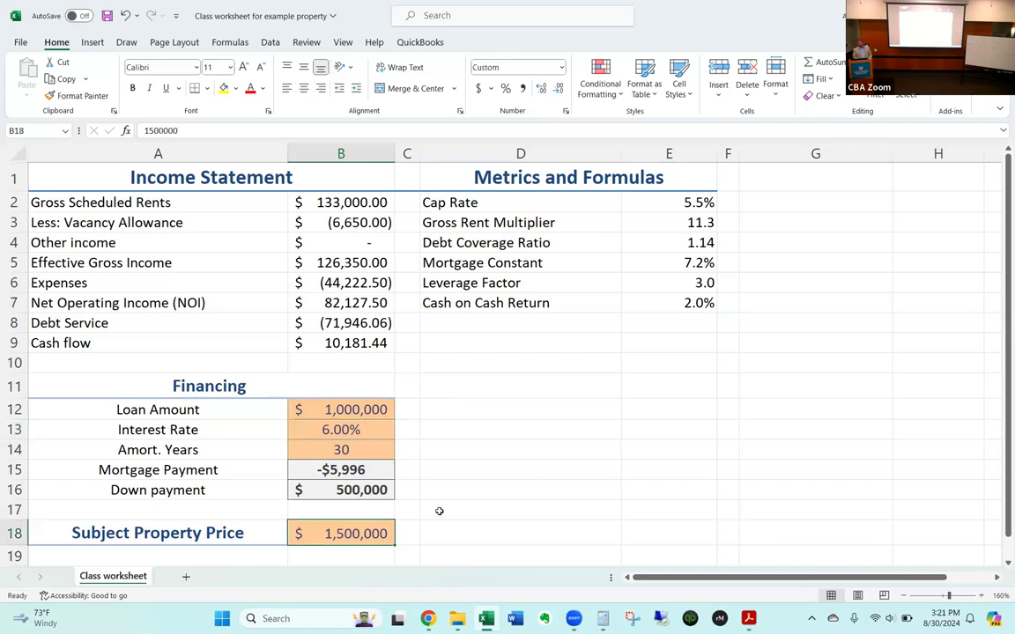
text(1450000)
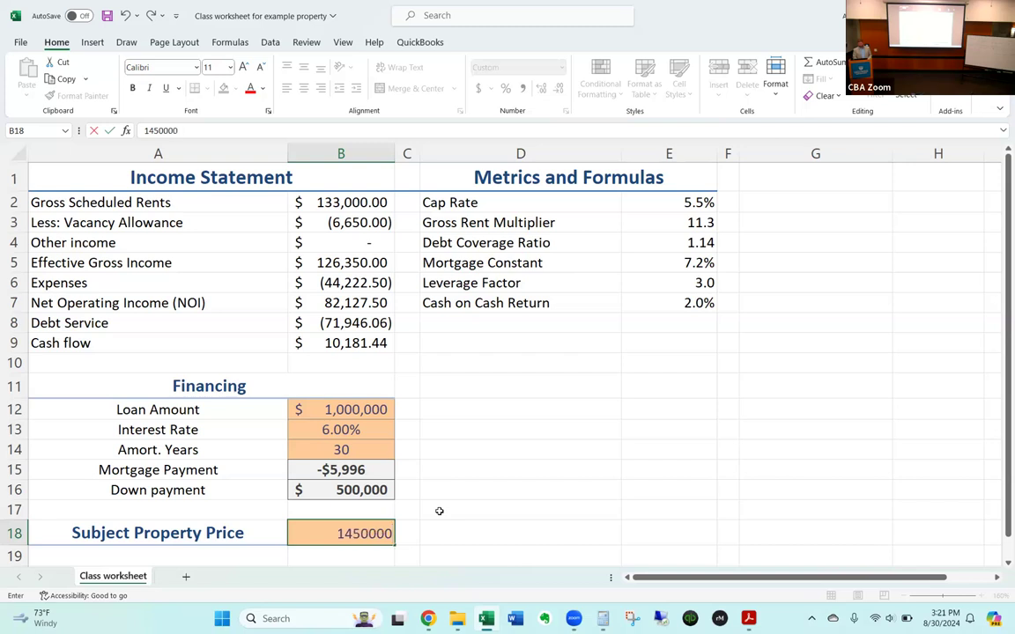
key(Return)
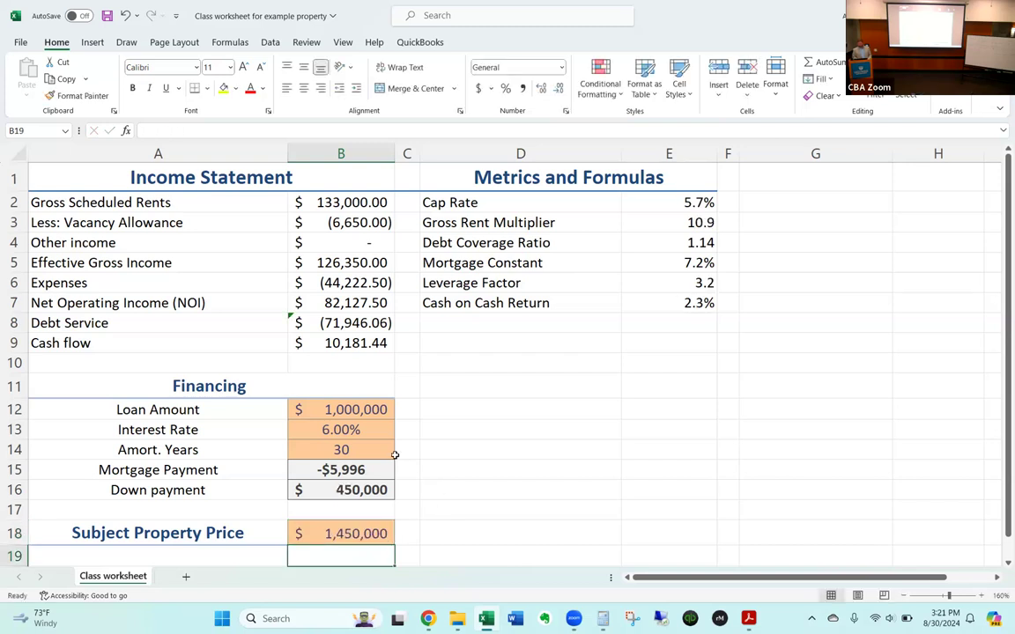
click(366, 411)
text(950000)
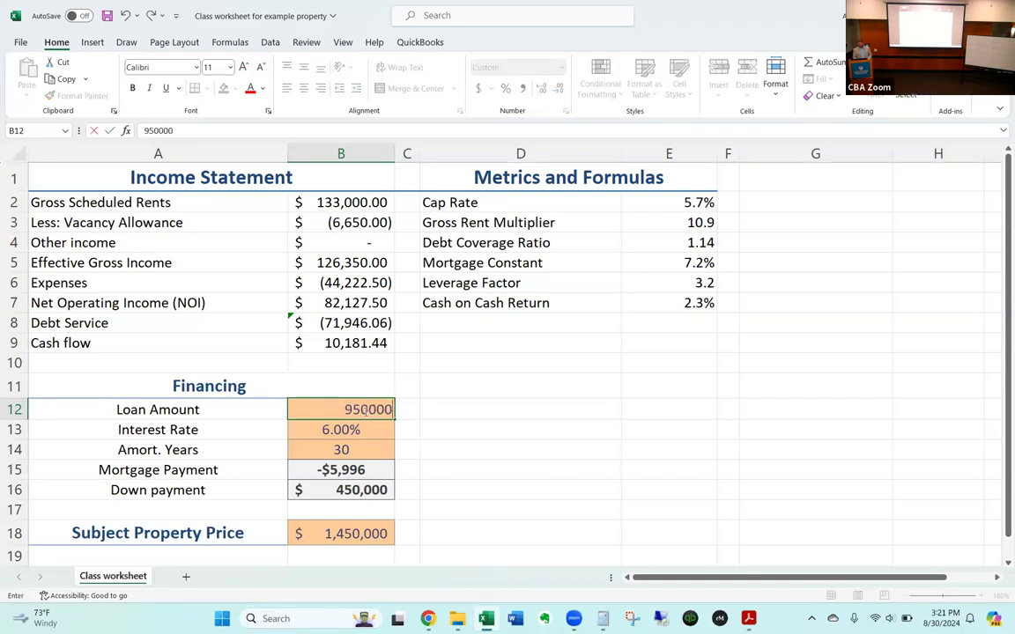
key(Return)
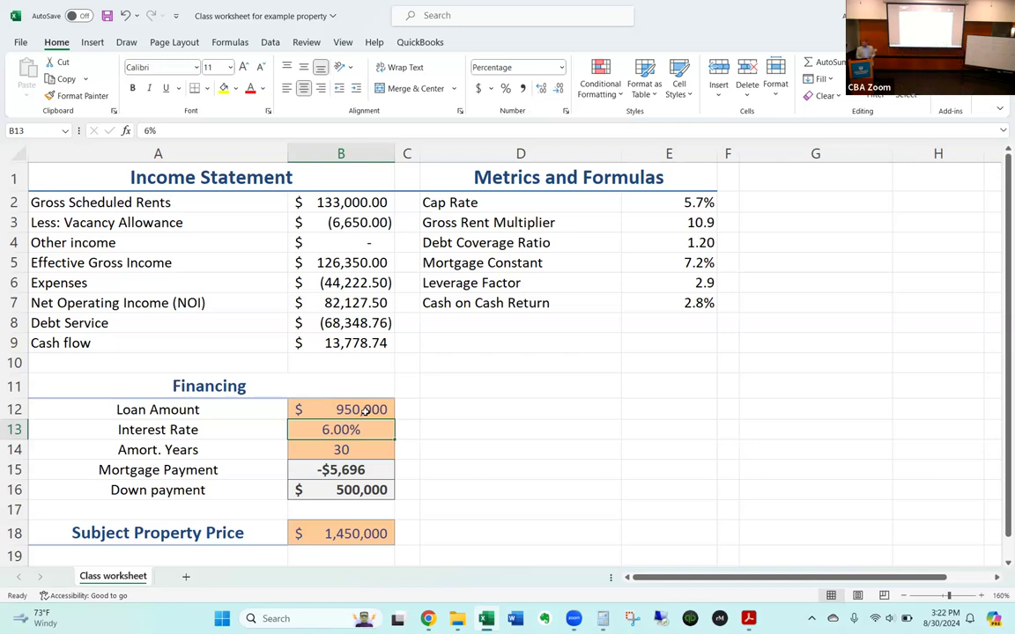
Switch to the course slides in Adobe Acrobat and show the "VII. Valuing Investment Property" slide in full screen mode
key(alt+Tab)
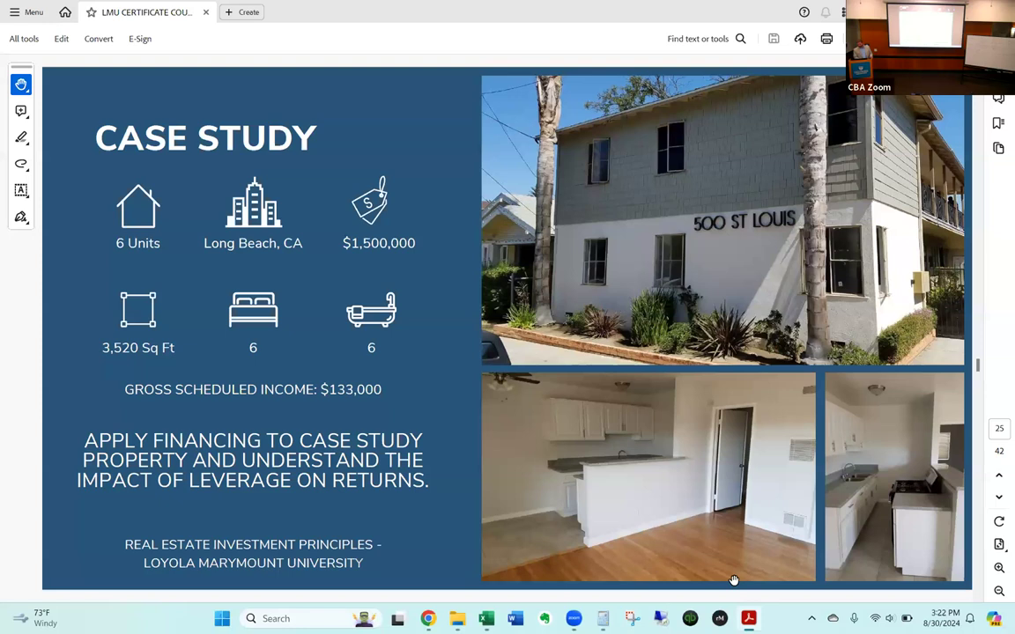
scroll(501, 408, down, 1)
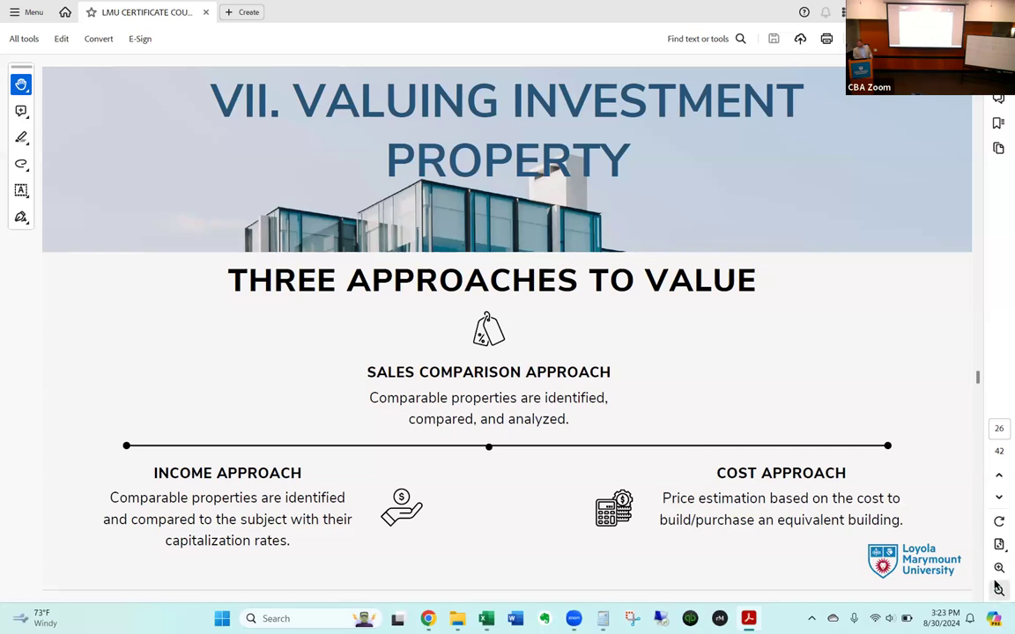
click(999, 544)
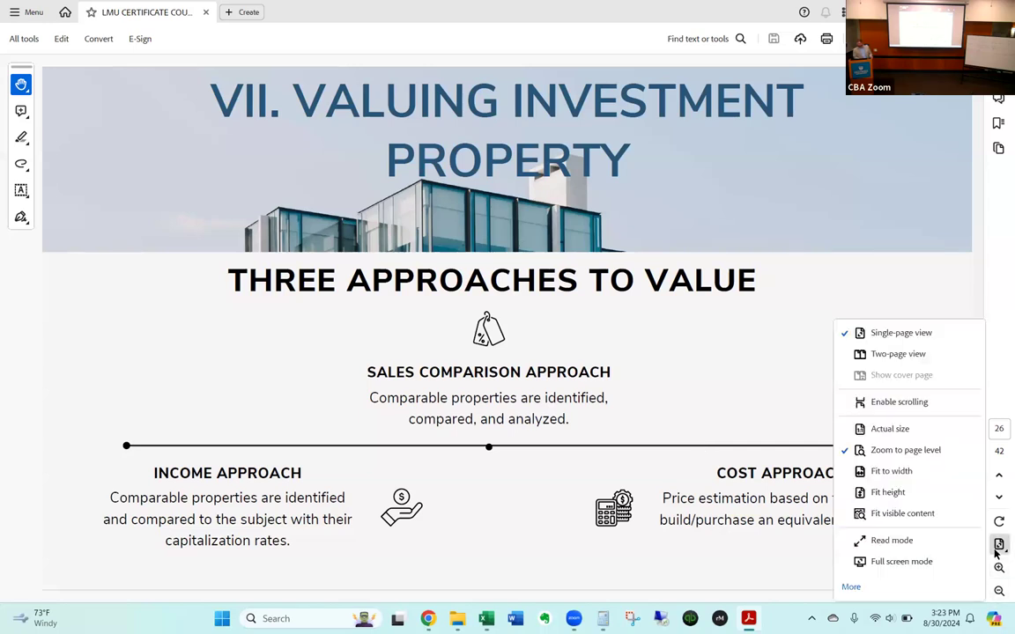
click(895, 560)
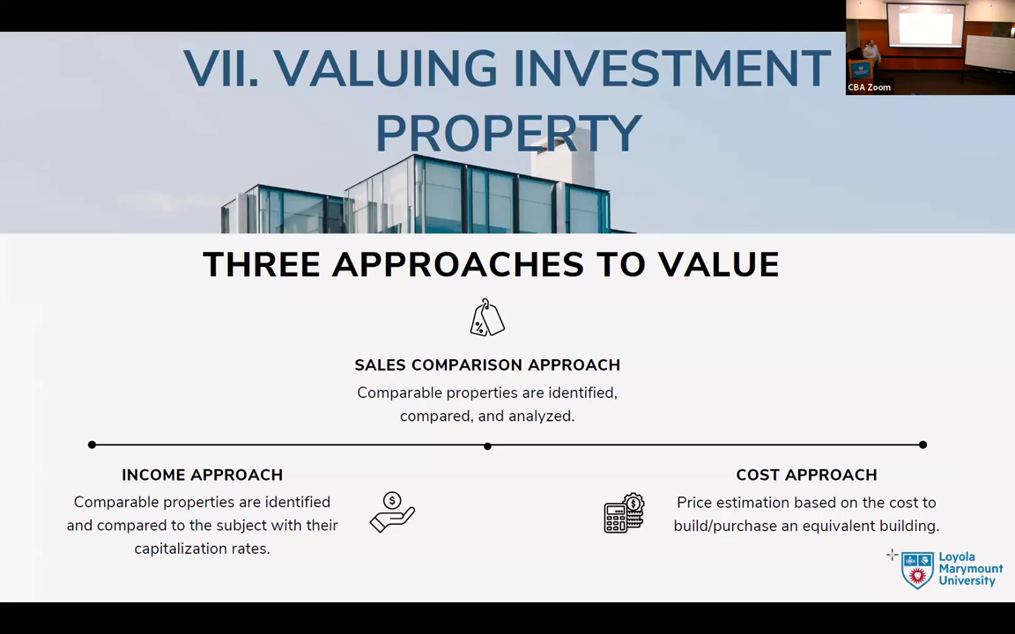